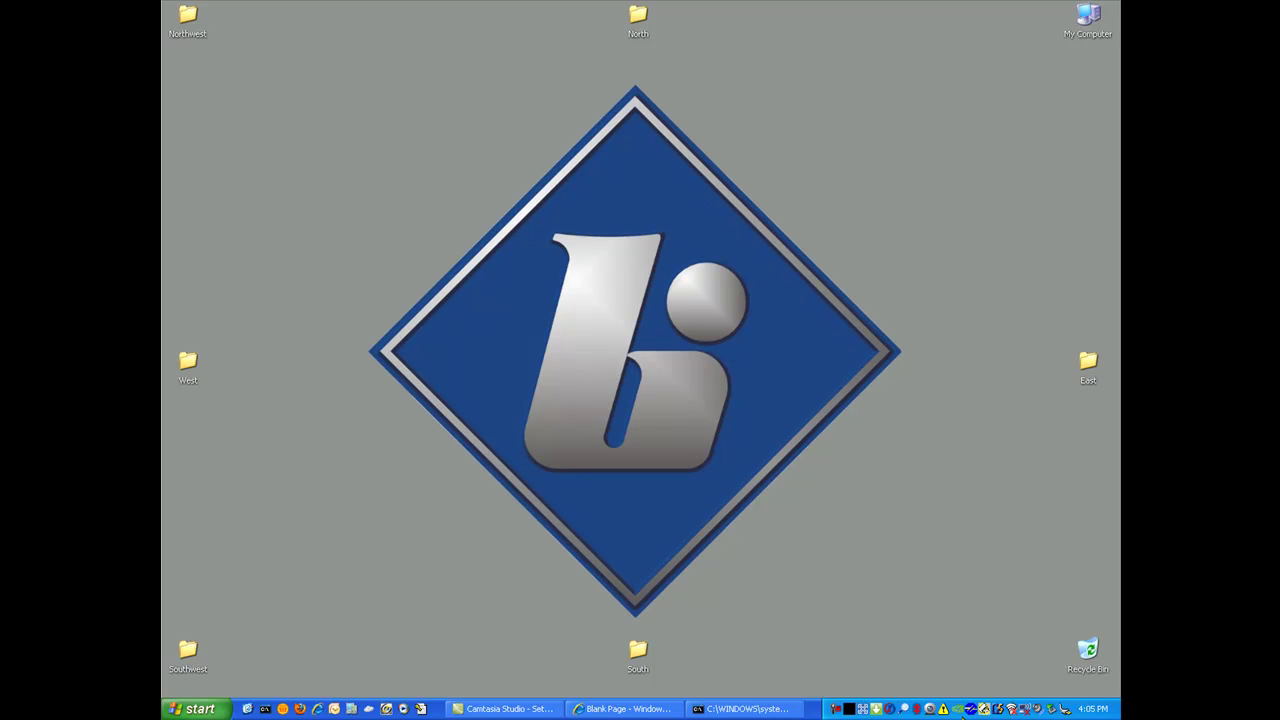
Ping the meter at 10.10.10.12 from the open command prompt window
left_click(745, 710)
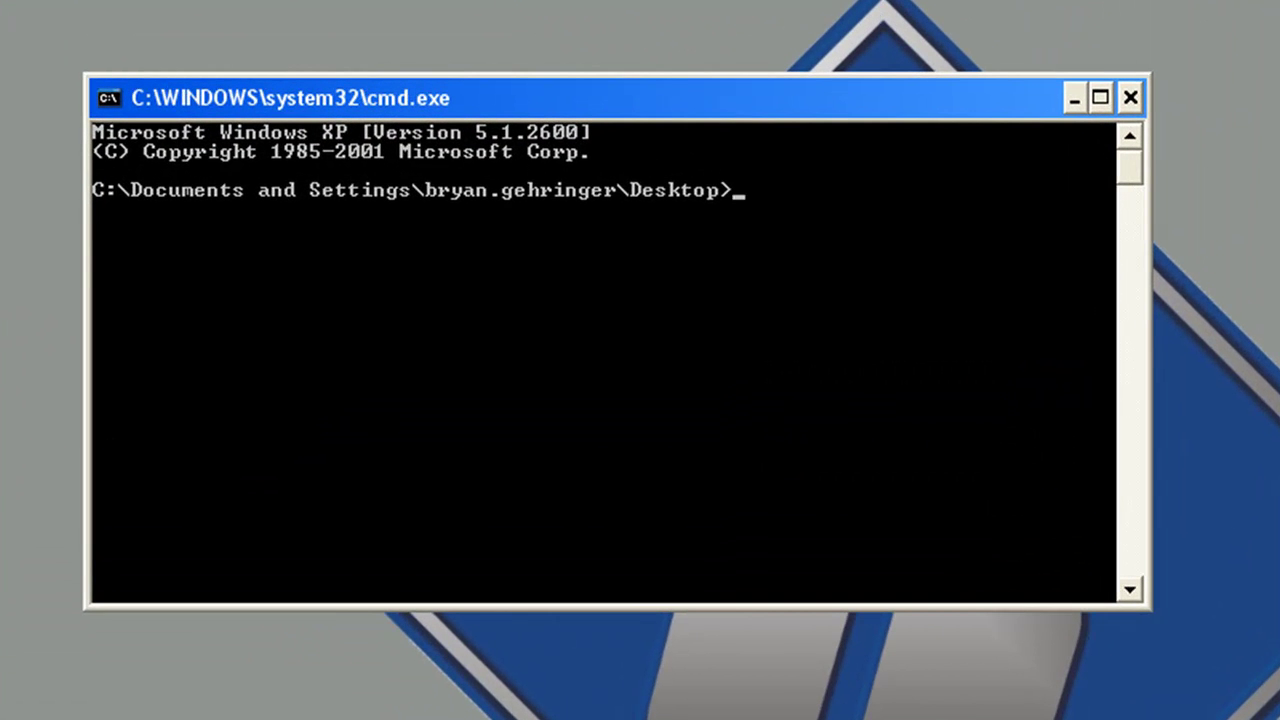
type("ping 10.10.10")
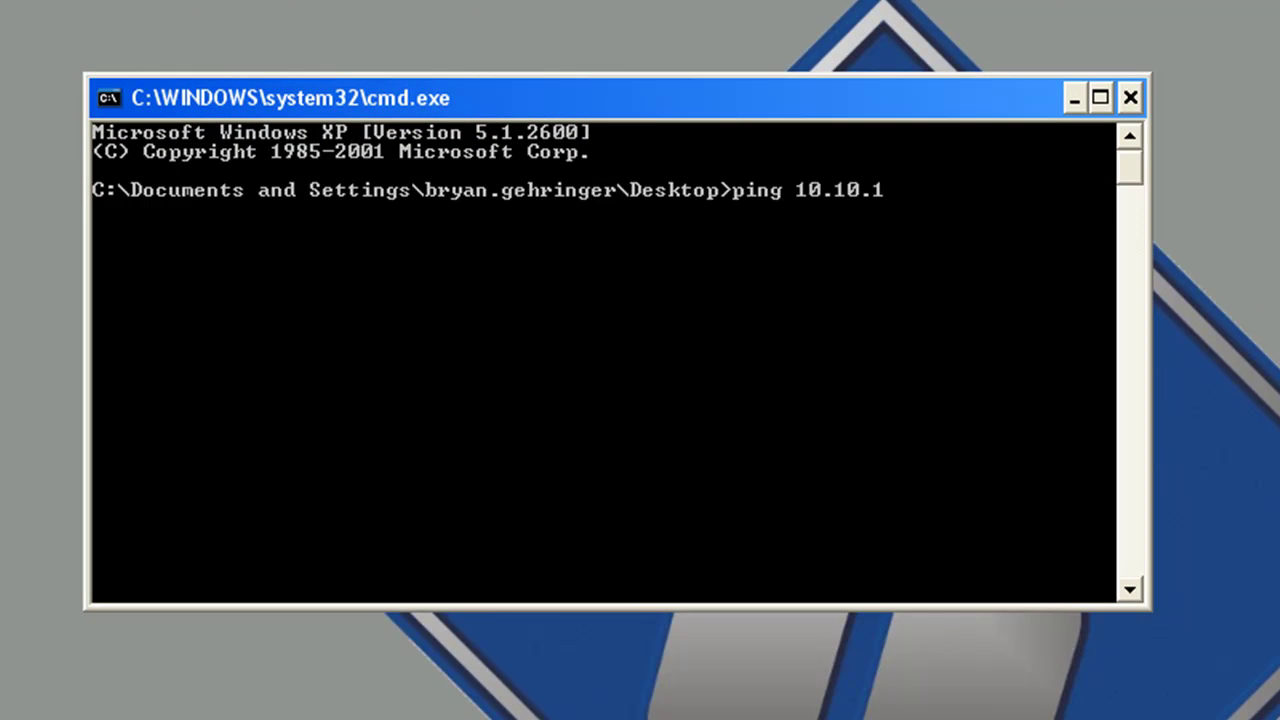
type(".2")
type("1")
key("Return")
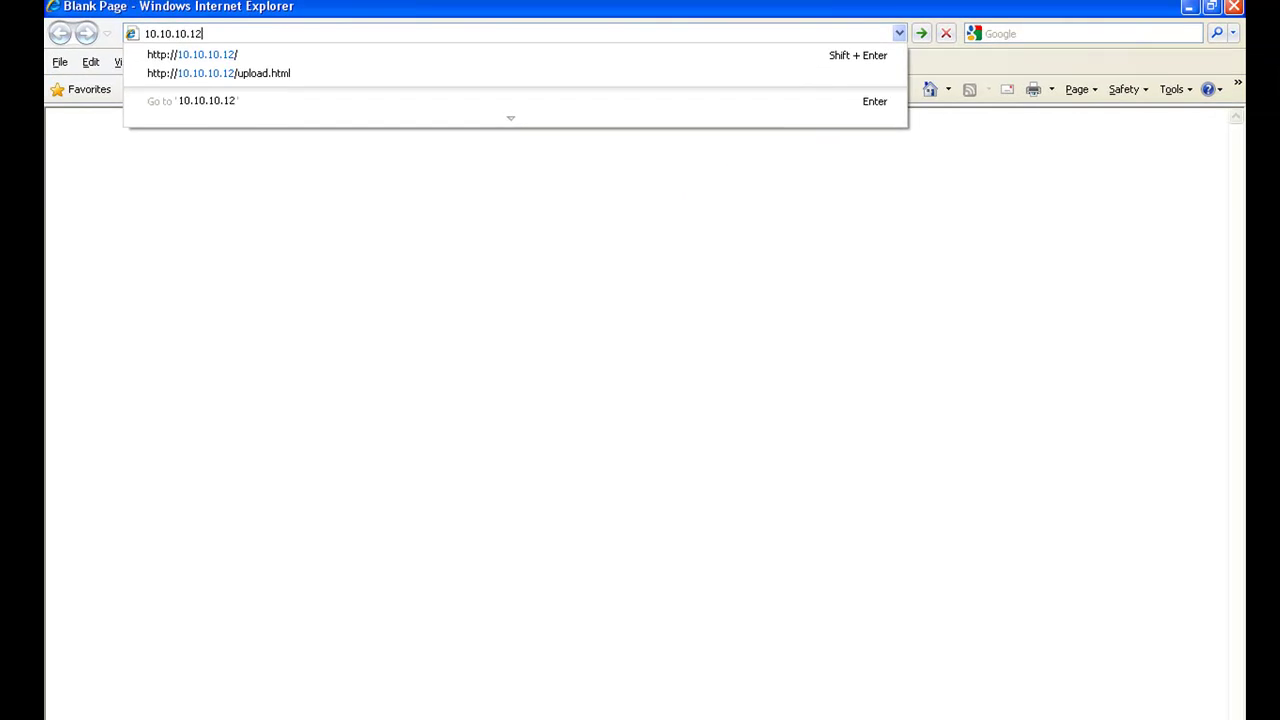
Load 10.10.10.12 in the web browser and view the meter's Data, Resets and Contact pages
key("Return")
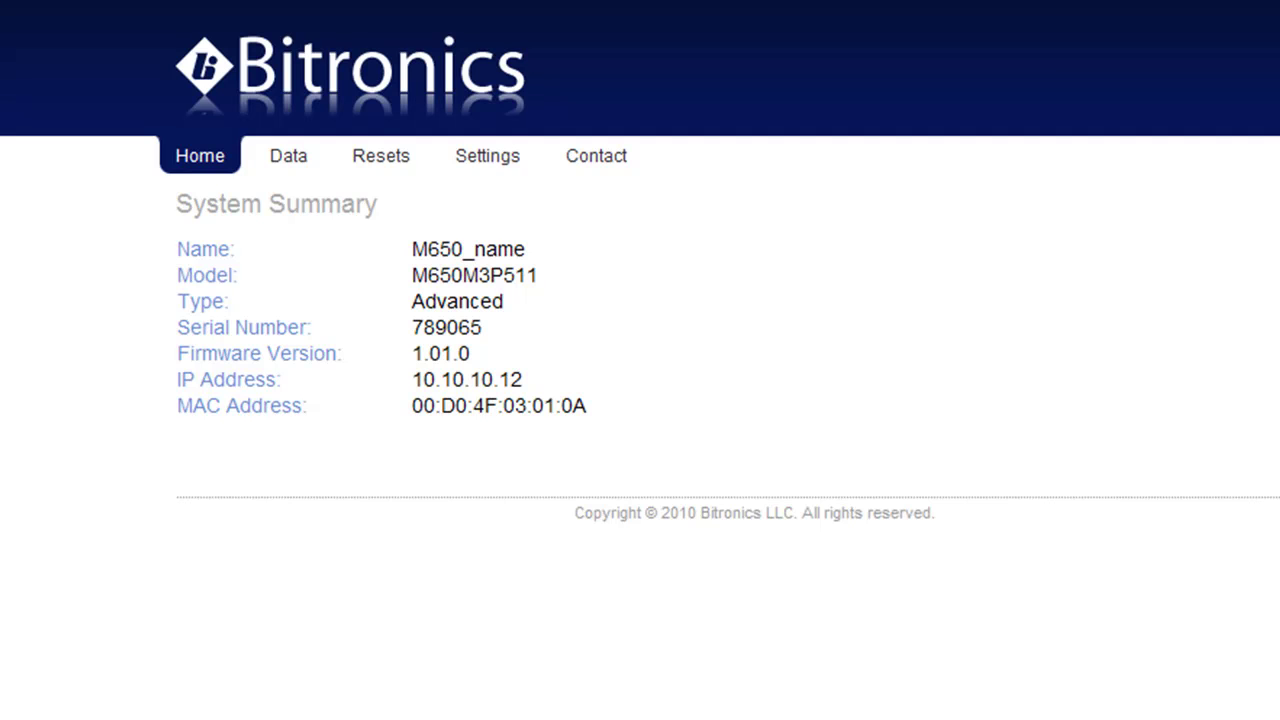
left_click(288, 168)
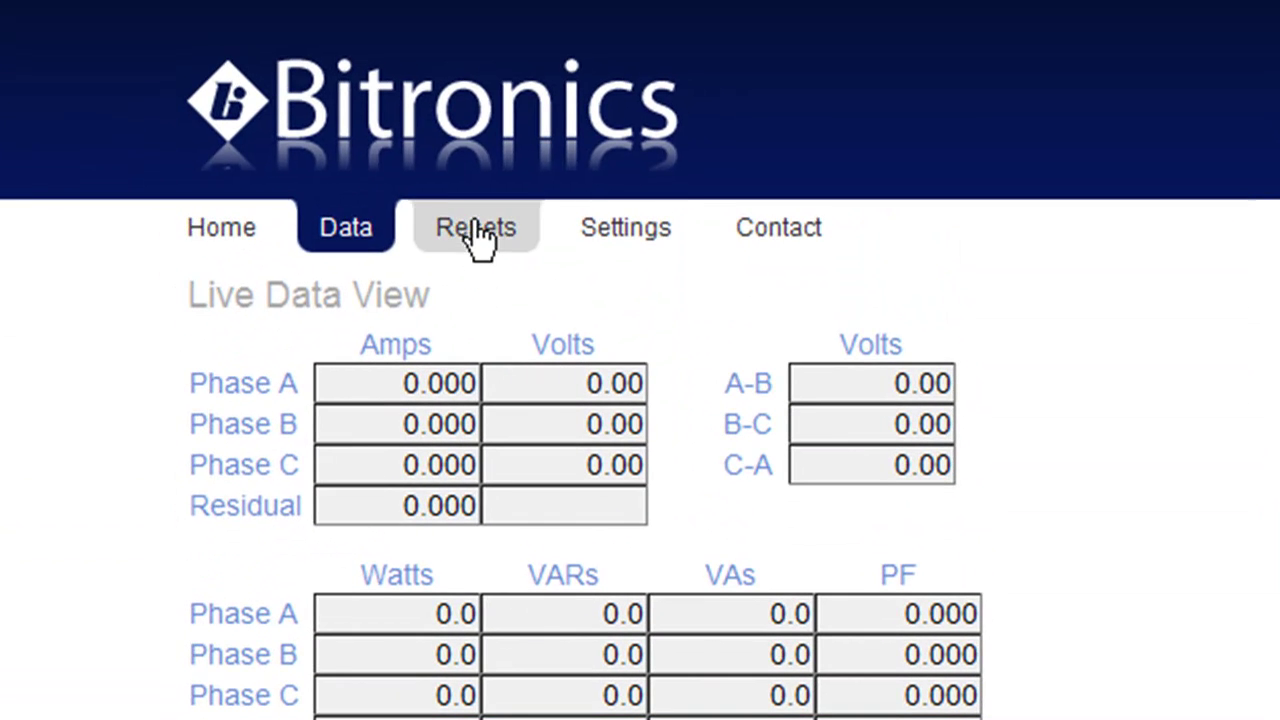
left_click(480, 240)
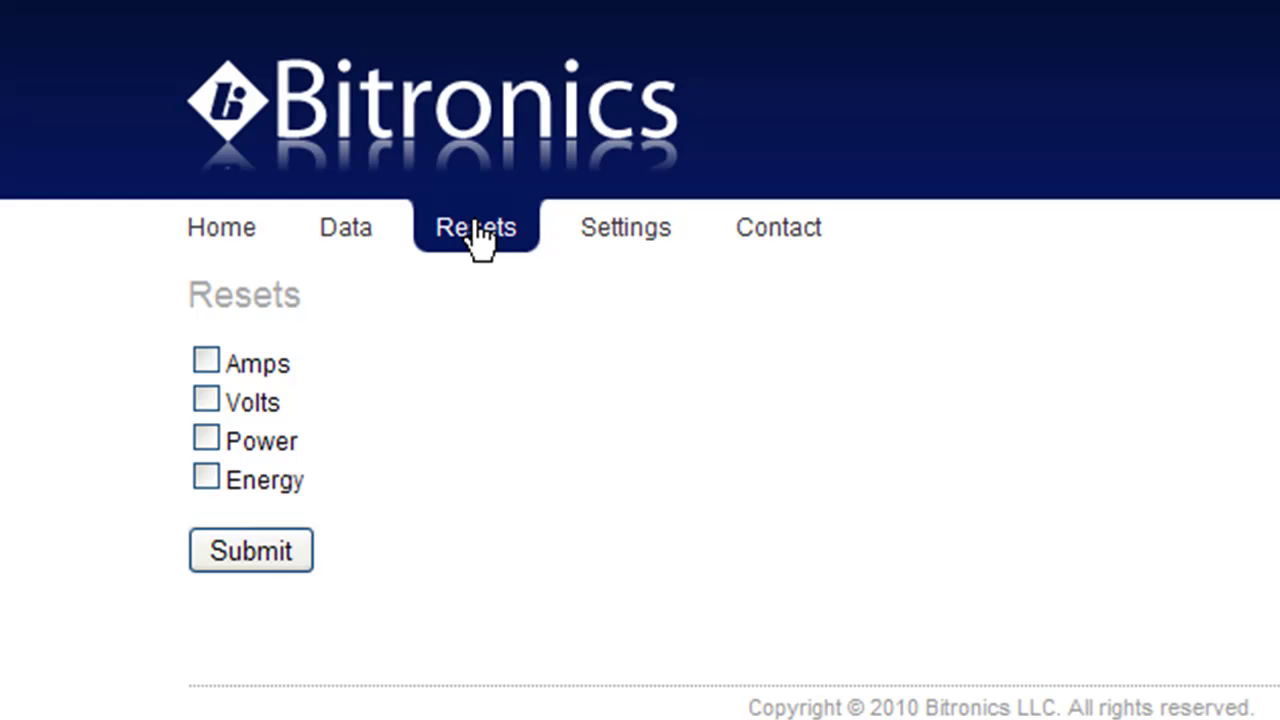
left_click(765, 240)
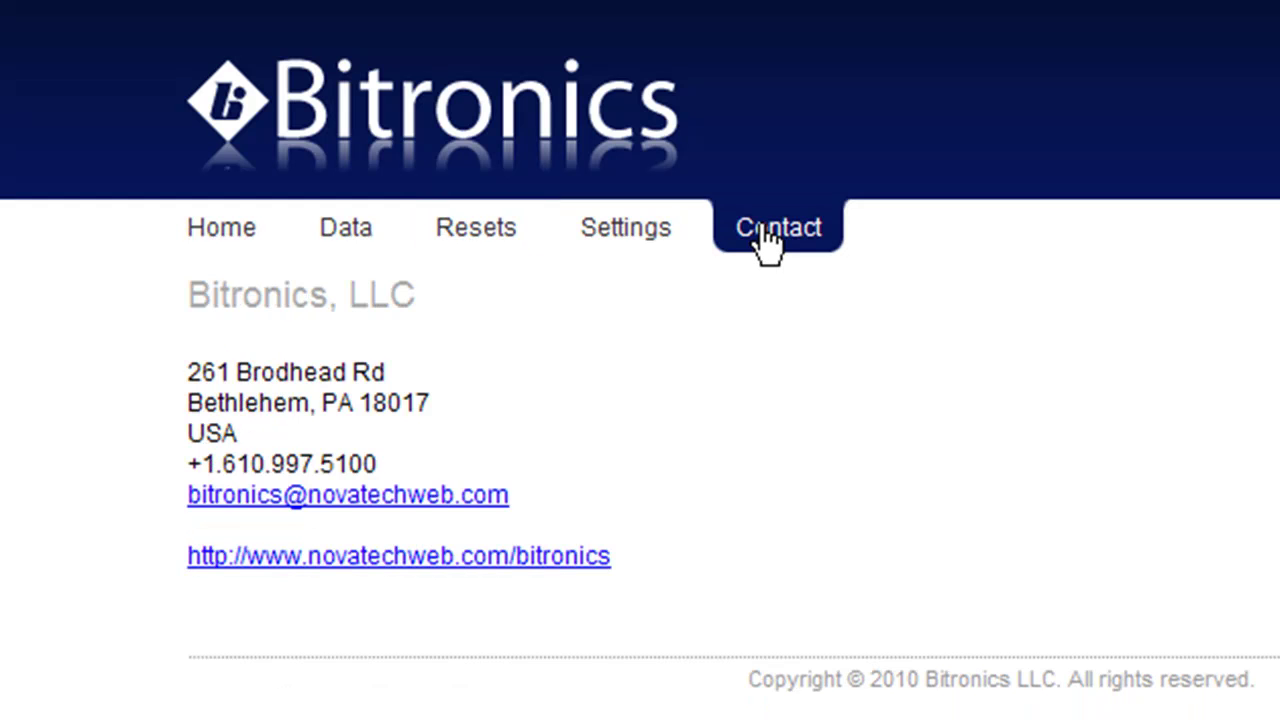
Set the name in the meter's Identity settings to Feeder 12 and save the settings
left_click(609, 232)
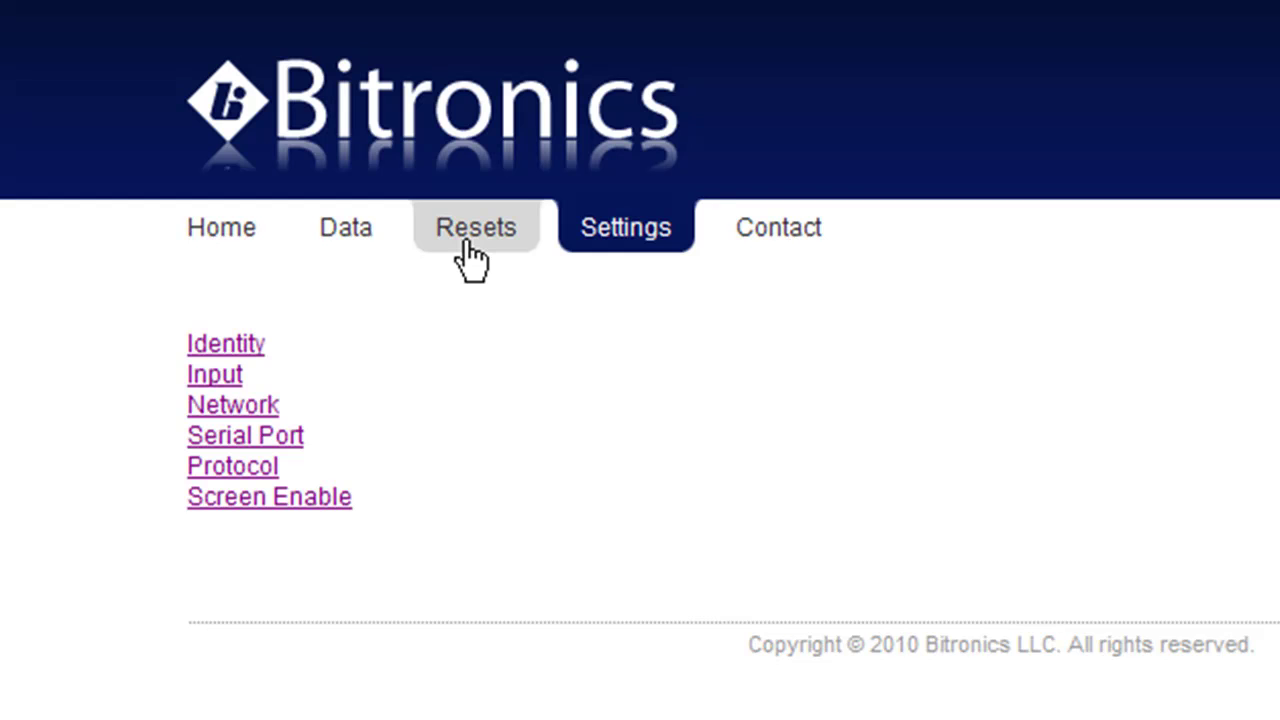
left_click(214, 344)
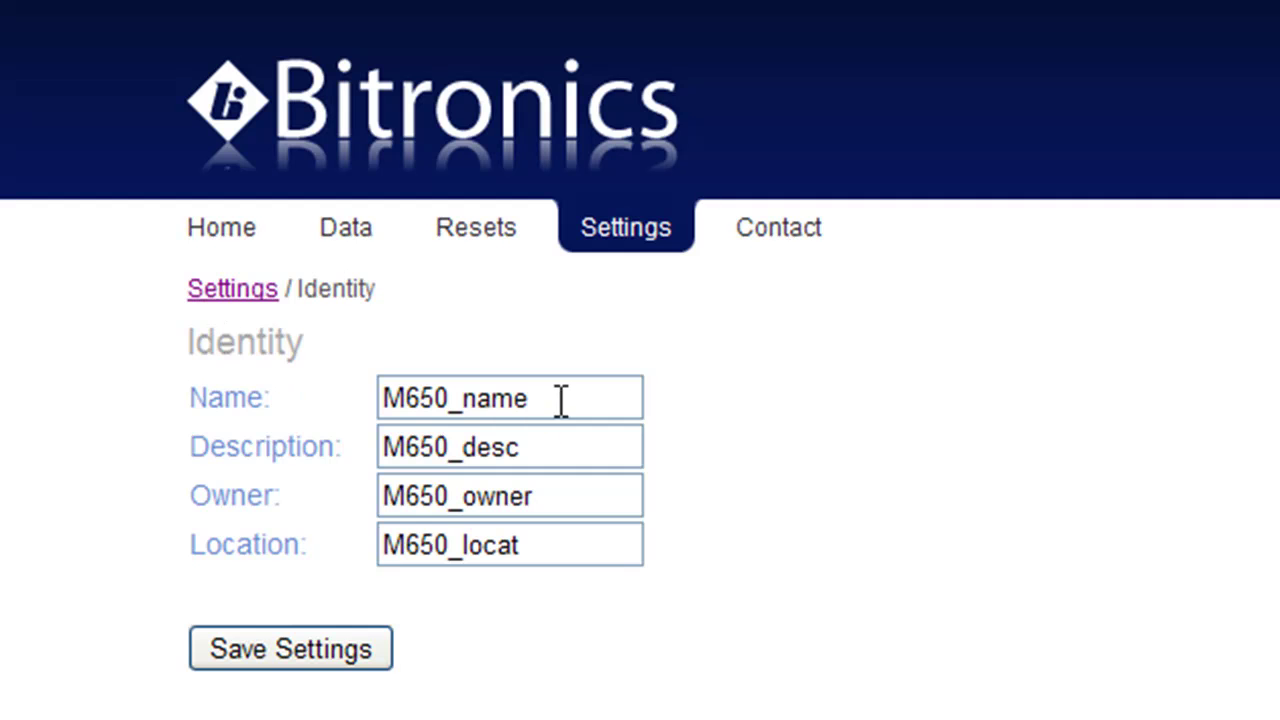
left_click_drag(560, 400, 360, 383)
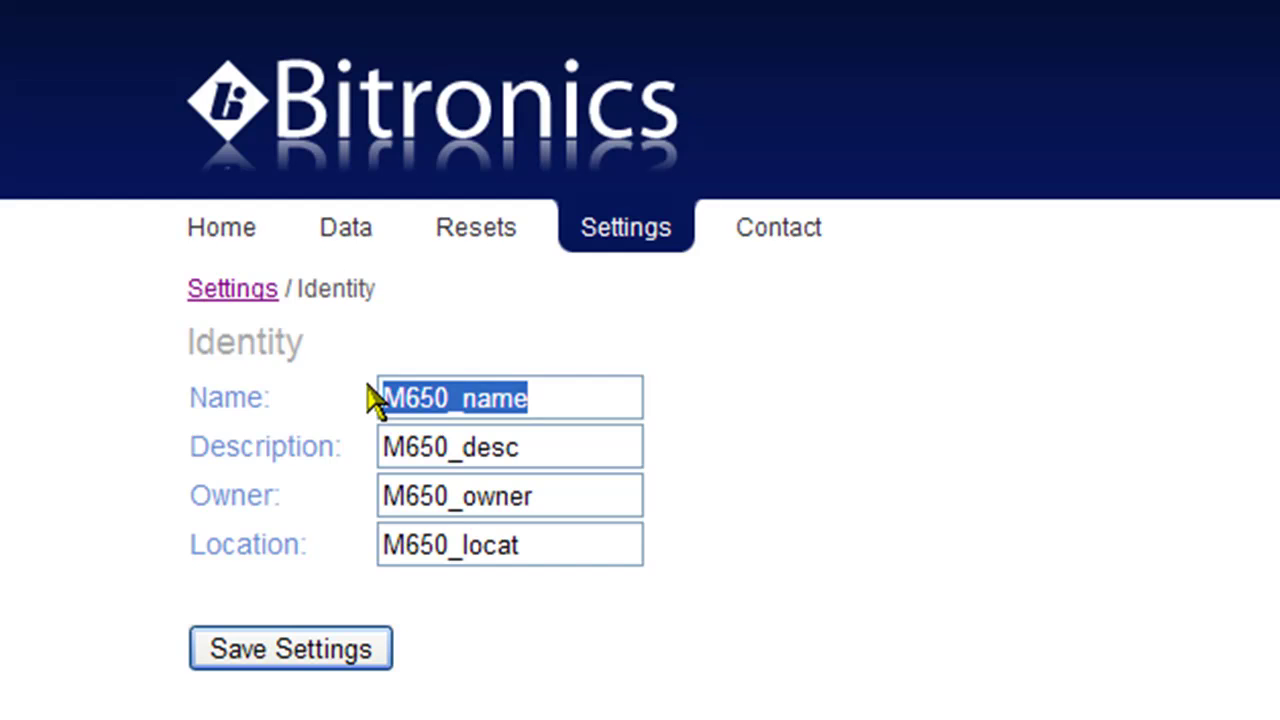
type("Feeder")
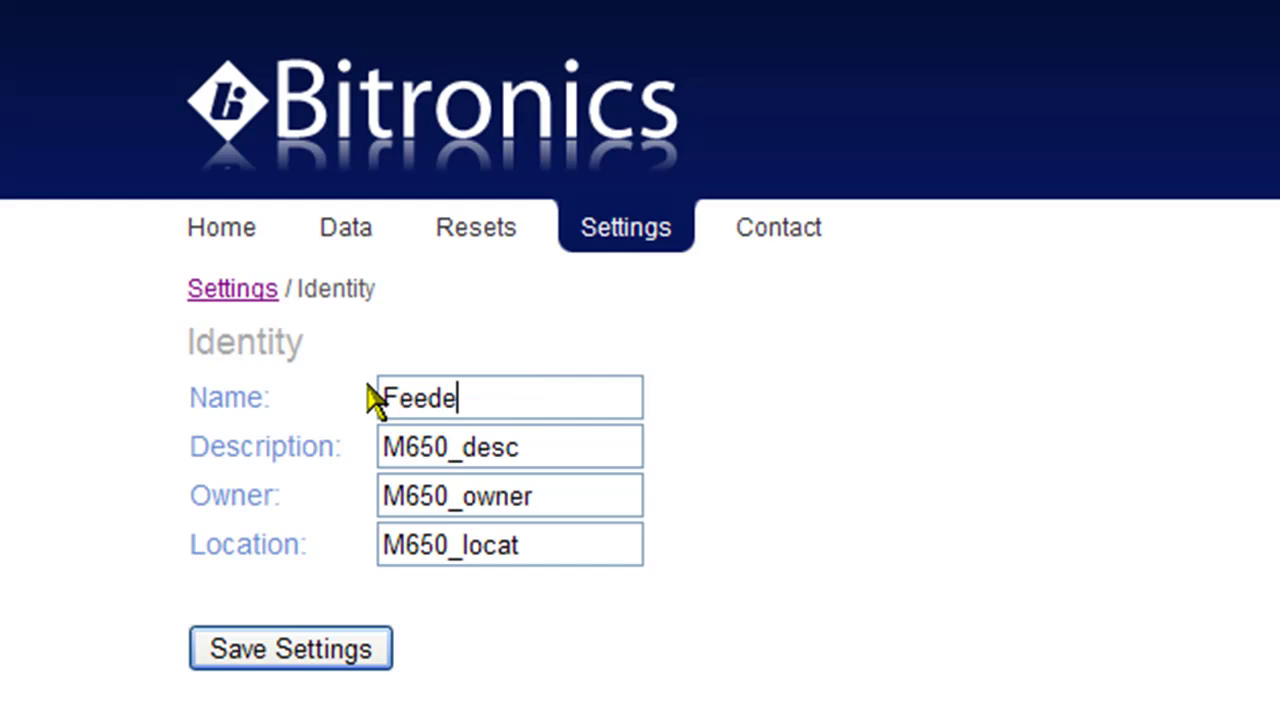
type(" 12")
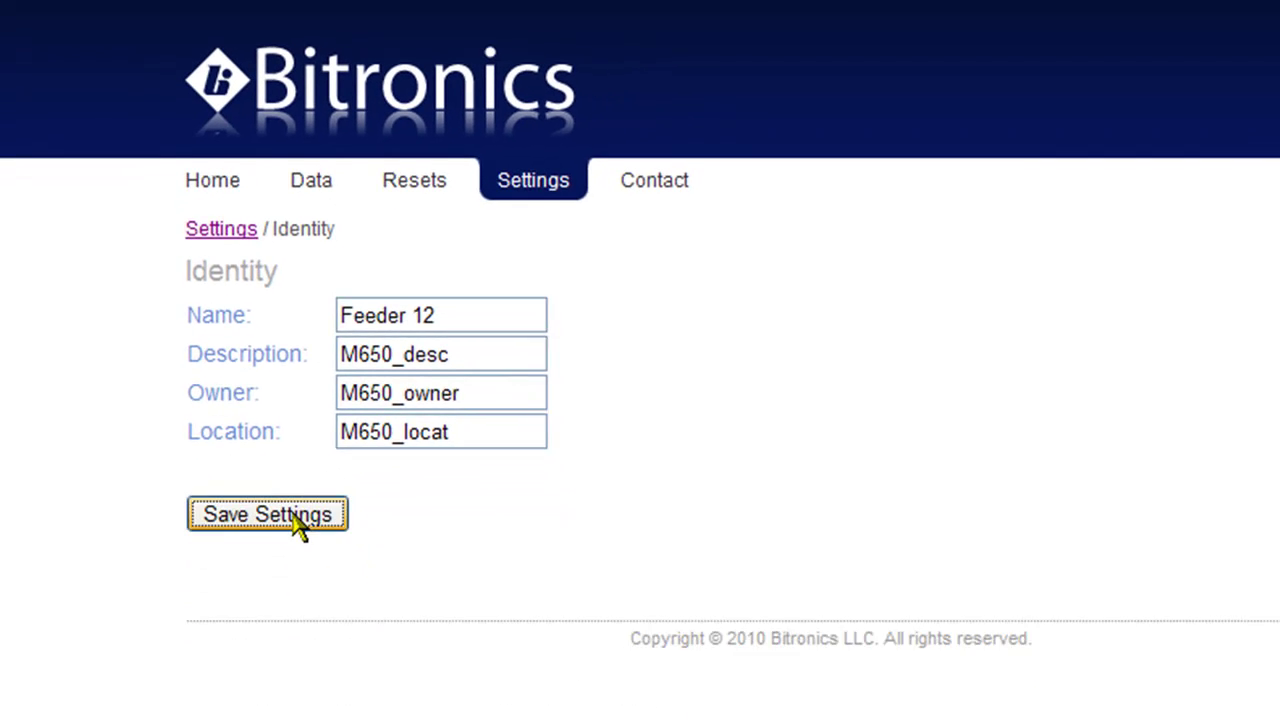
left_click(298, 527)
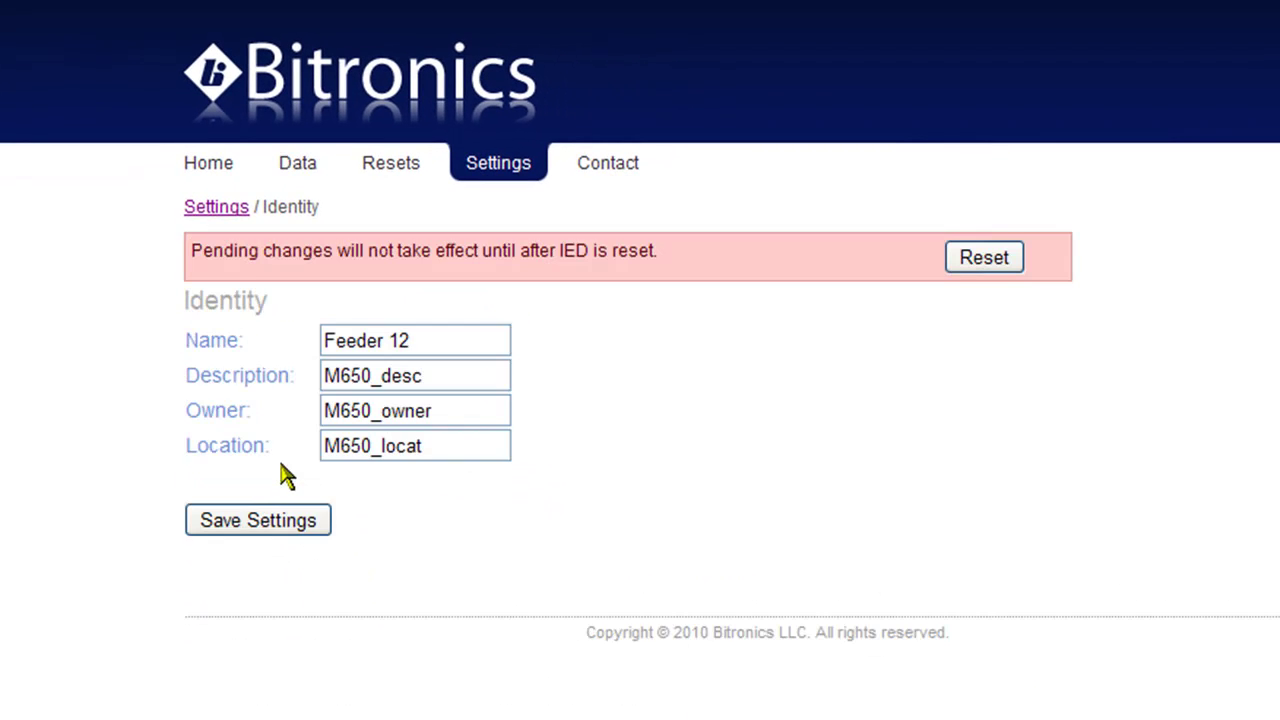
In the Input settings, set the VT ratio primary to 70 and the CT ratio primary to 400, and submit them
left_click(219, 230)
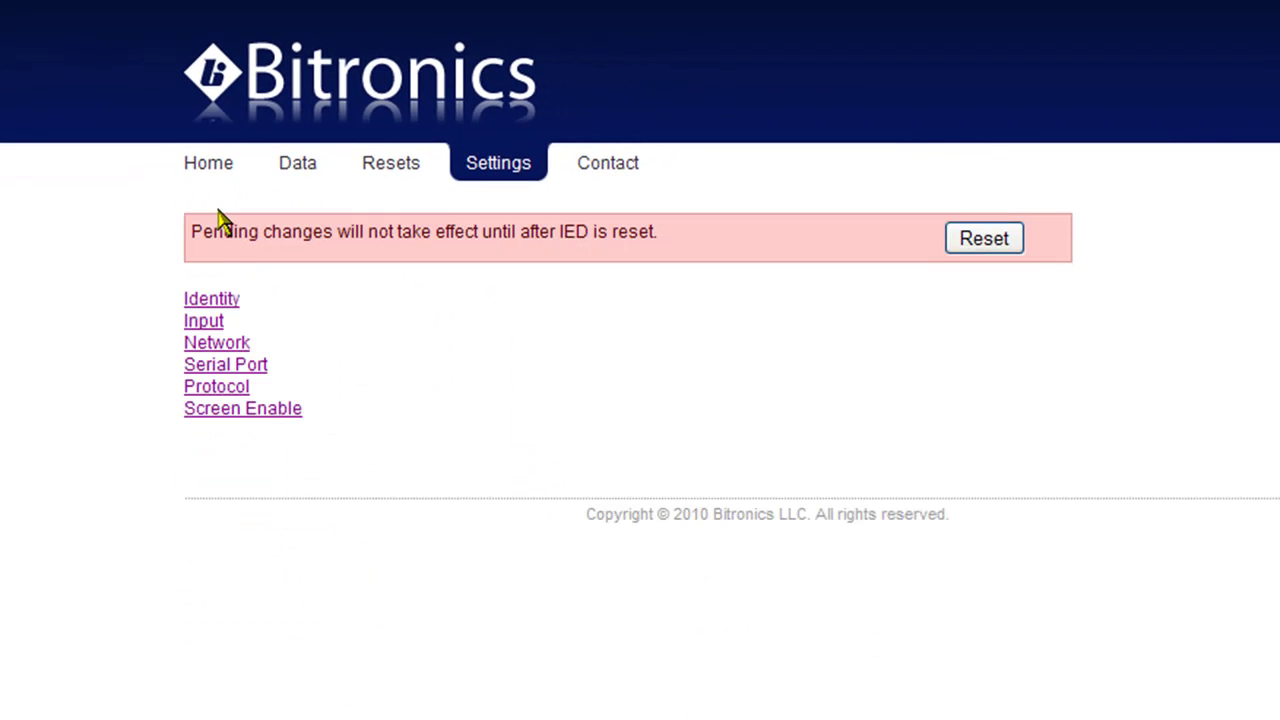
left_click(203, 326)
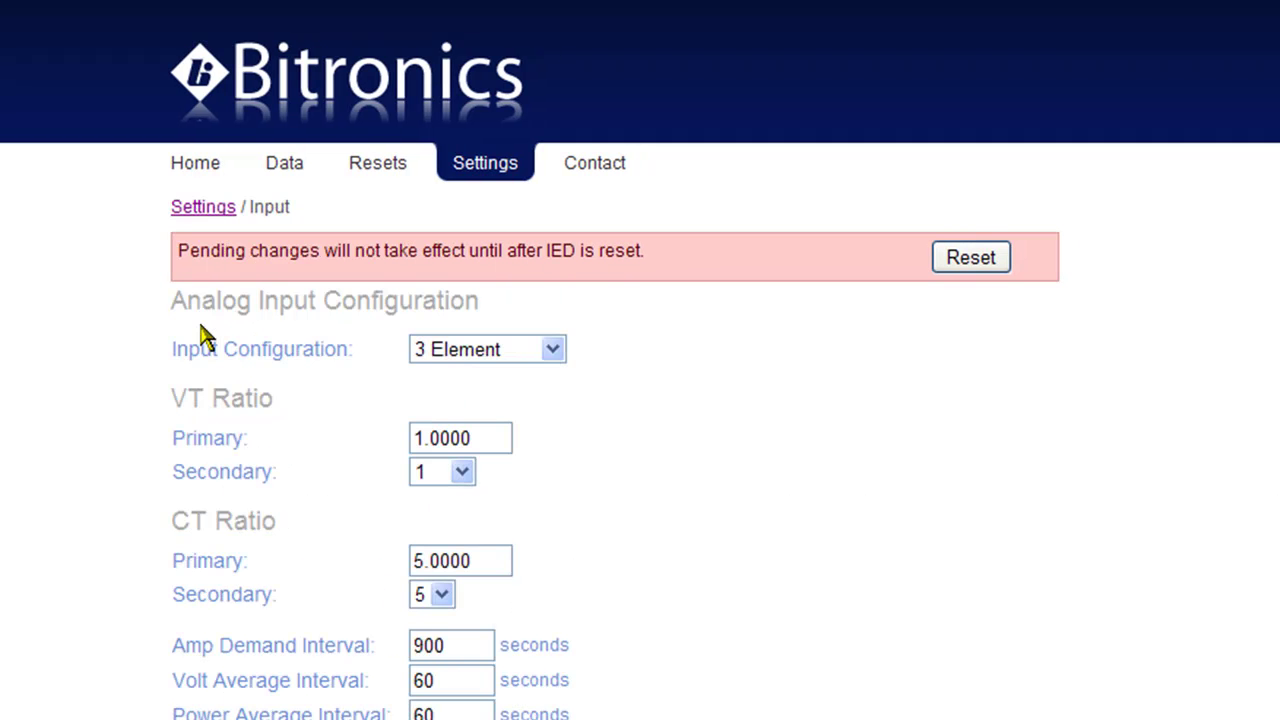
left_click(552, 350)
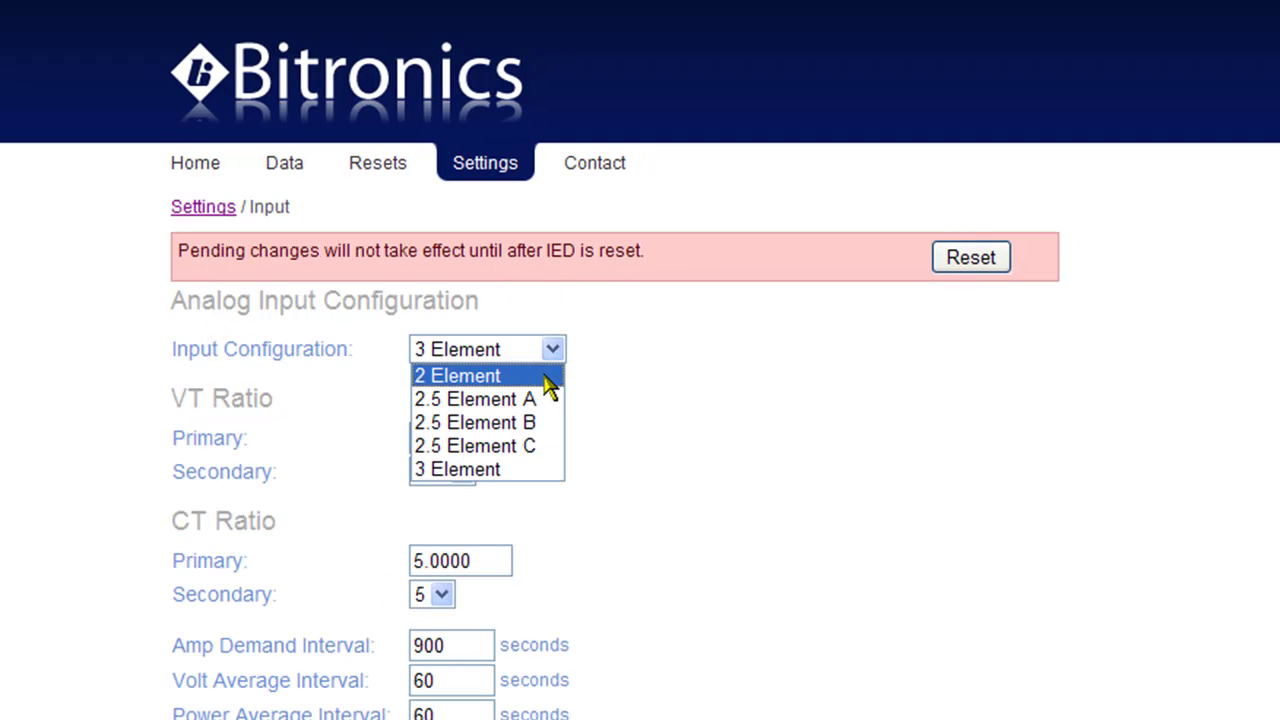
key("Tab")
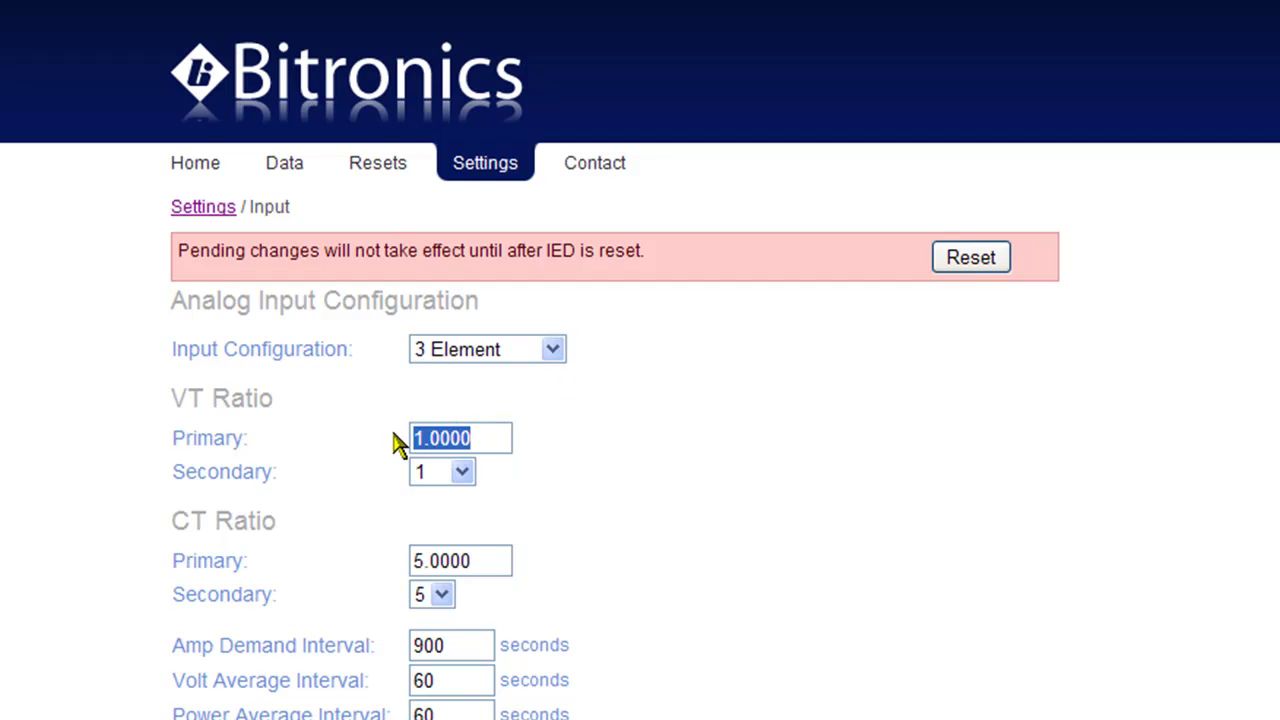
type("70")
left_click_drag(472, 552, 389, 557)
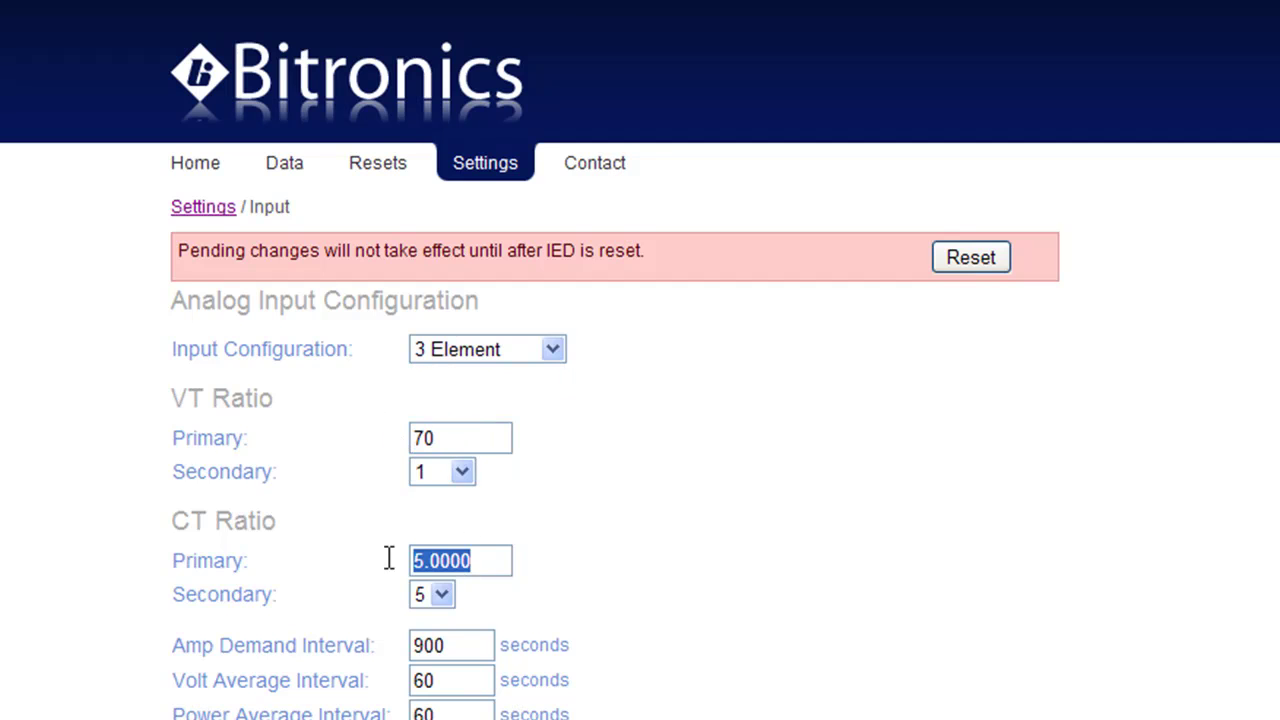
type("400")
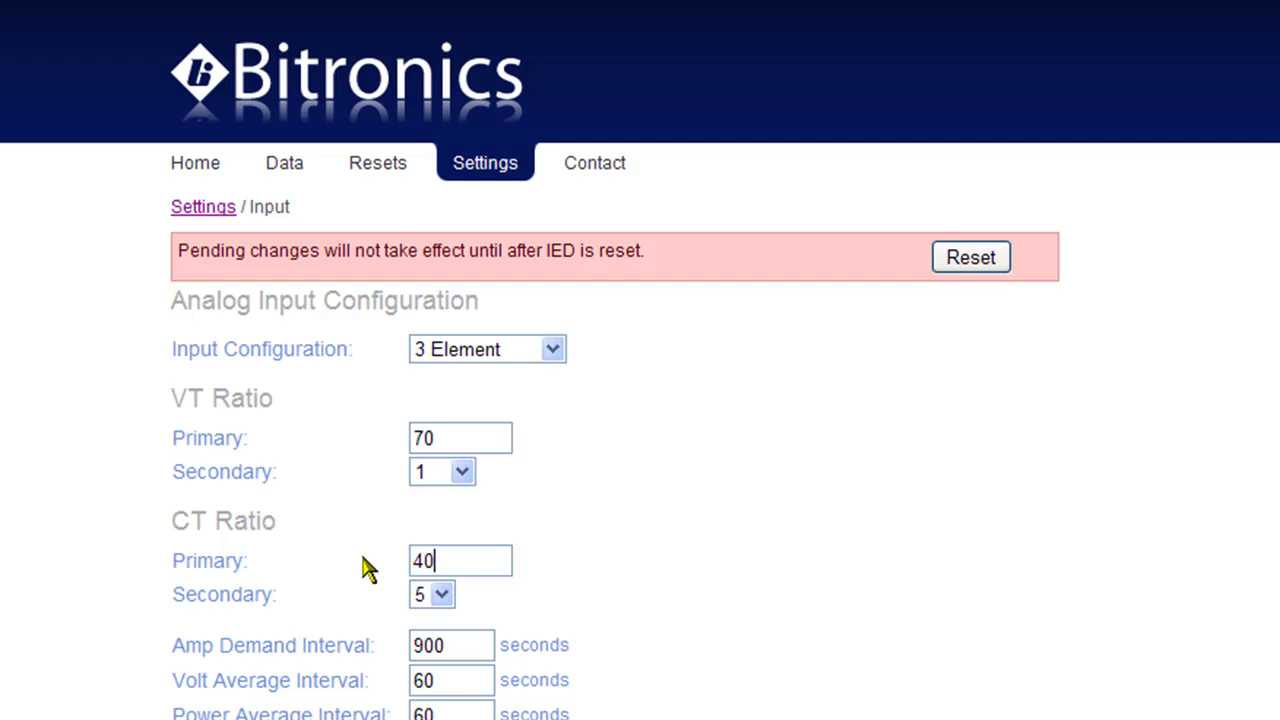
left_click(441, 595)
left_click(441, 595)
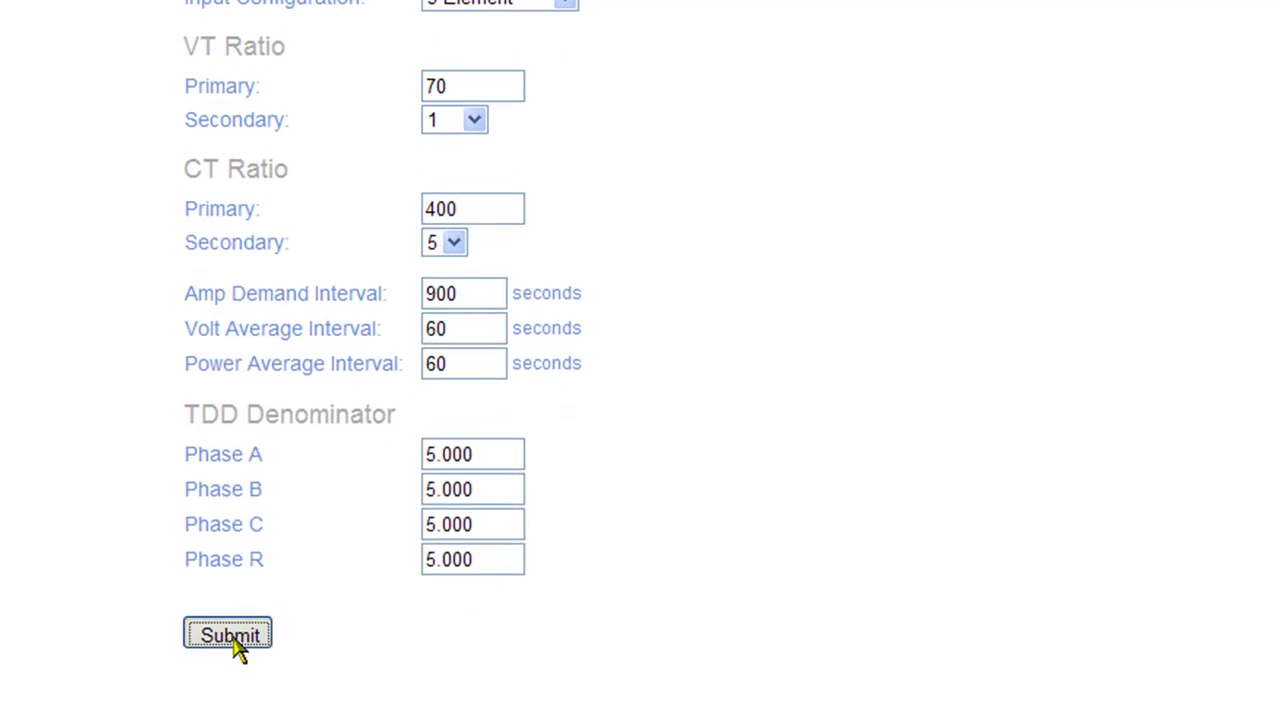
left_click(232, 636)
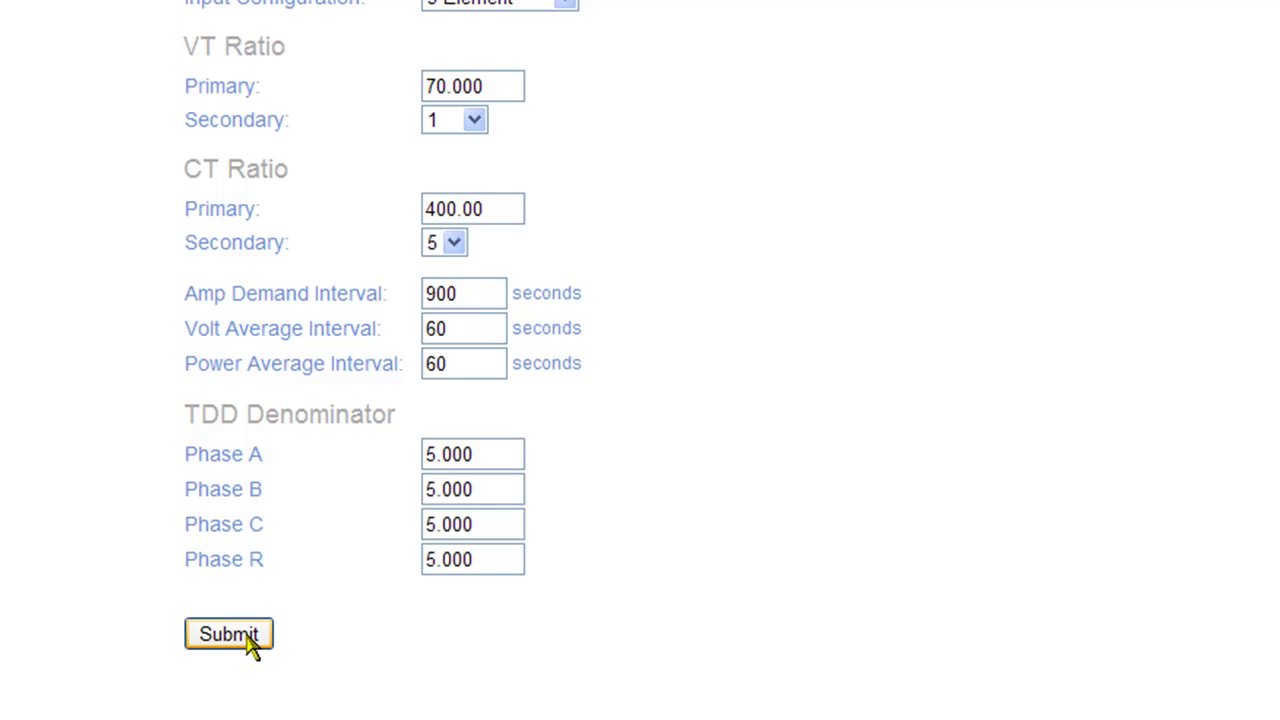
View the Network settings, and set the serial port mode to RS485 in the Serial Port settings and save it
left_click(203, 184)
left_click(220, 300)
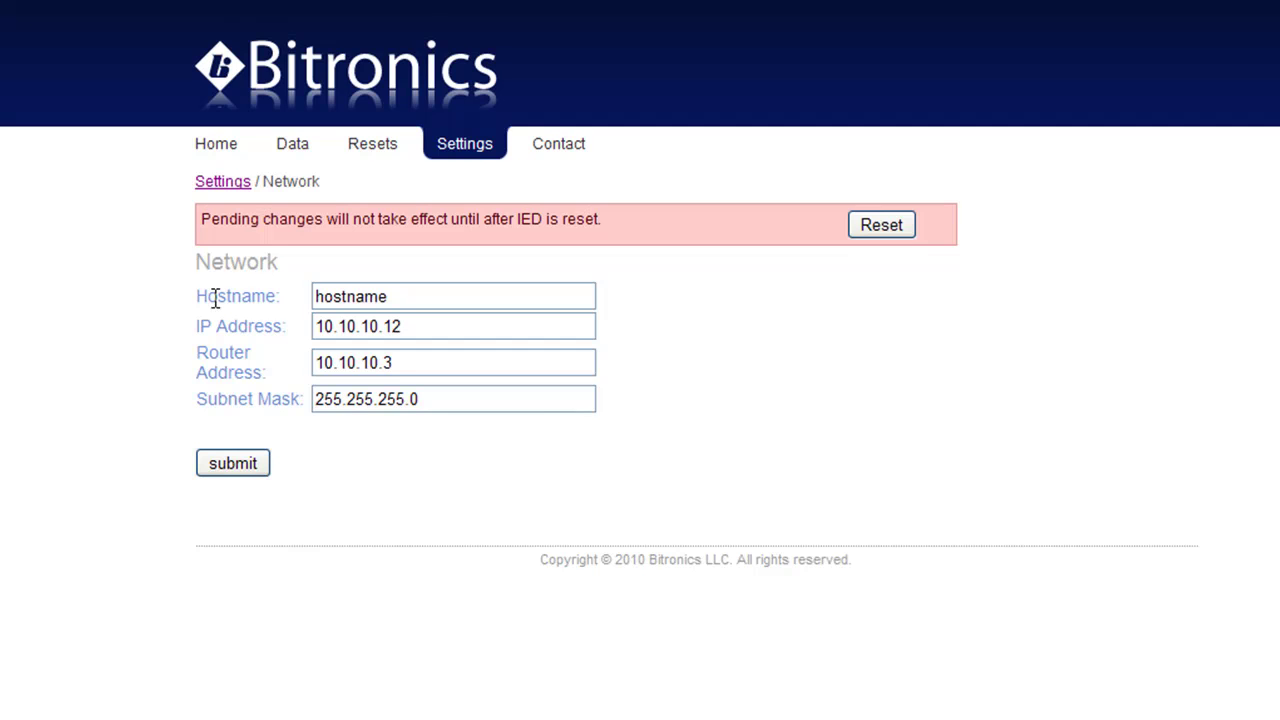
left_click(222, 275)
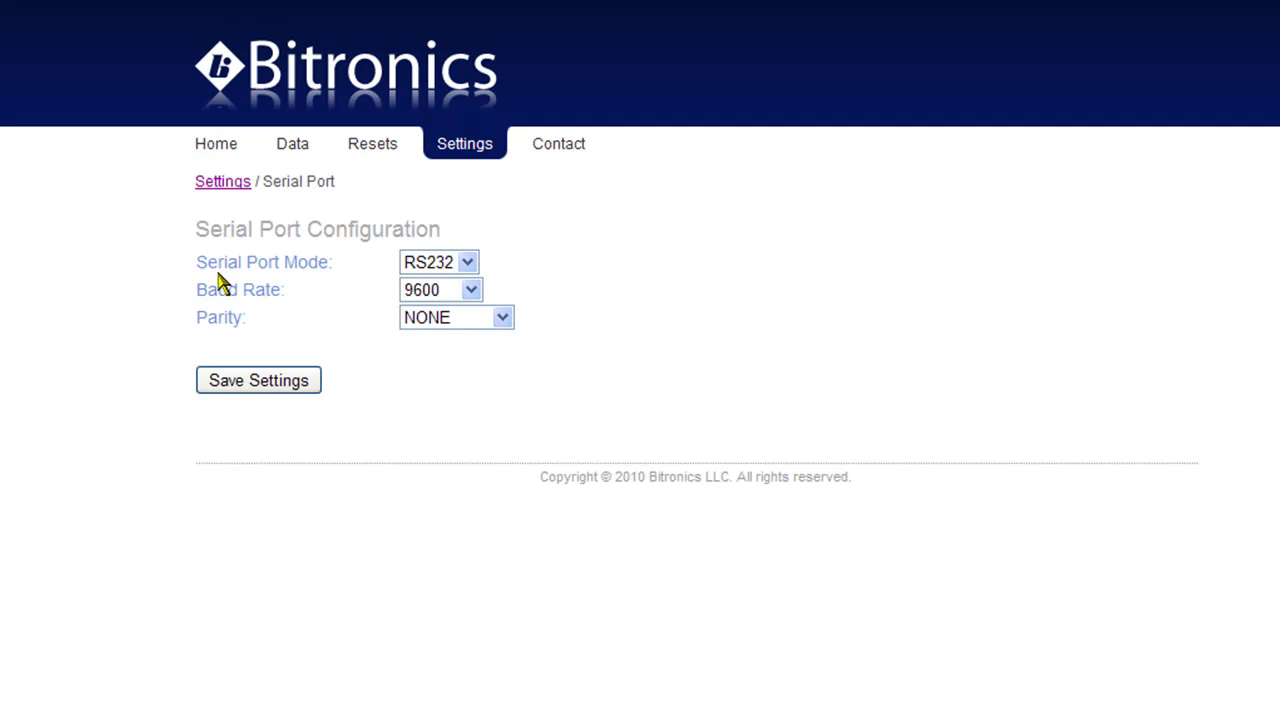
left_click(467, 264)
left_click(430, 305)
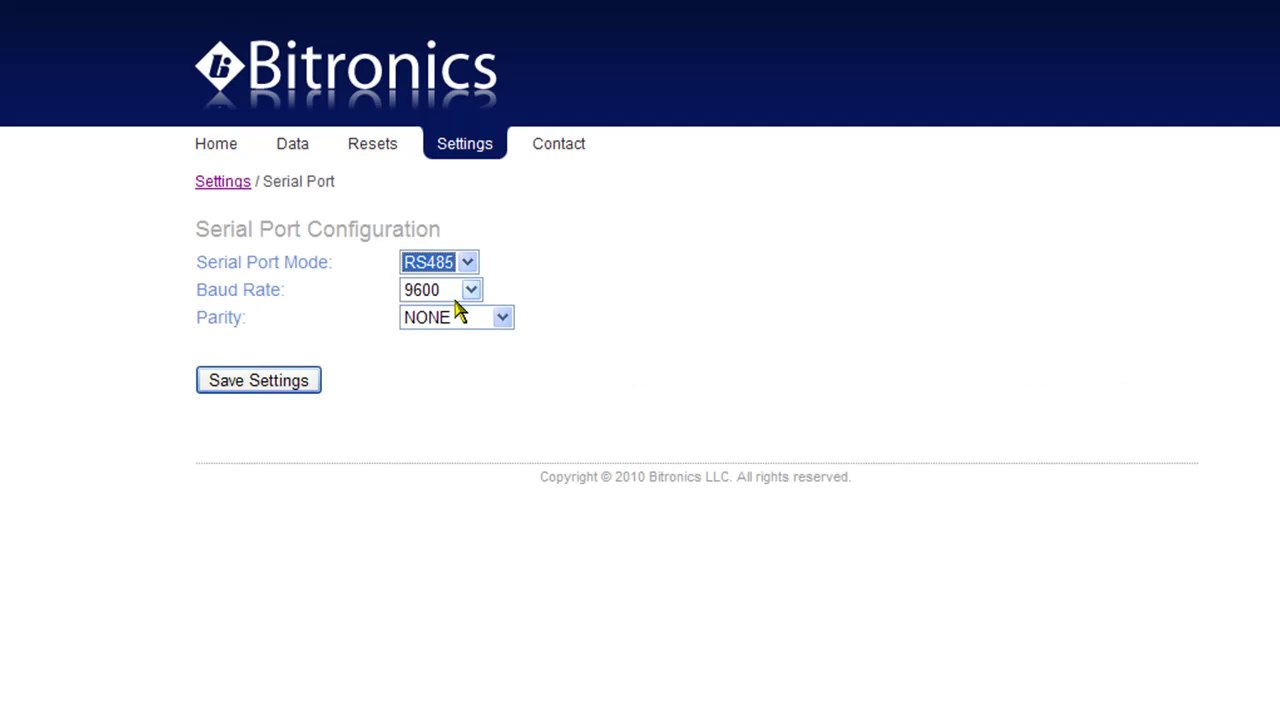
left_click(279, 387)
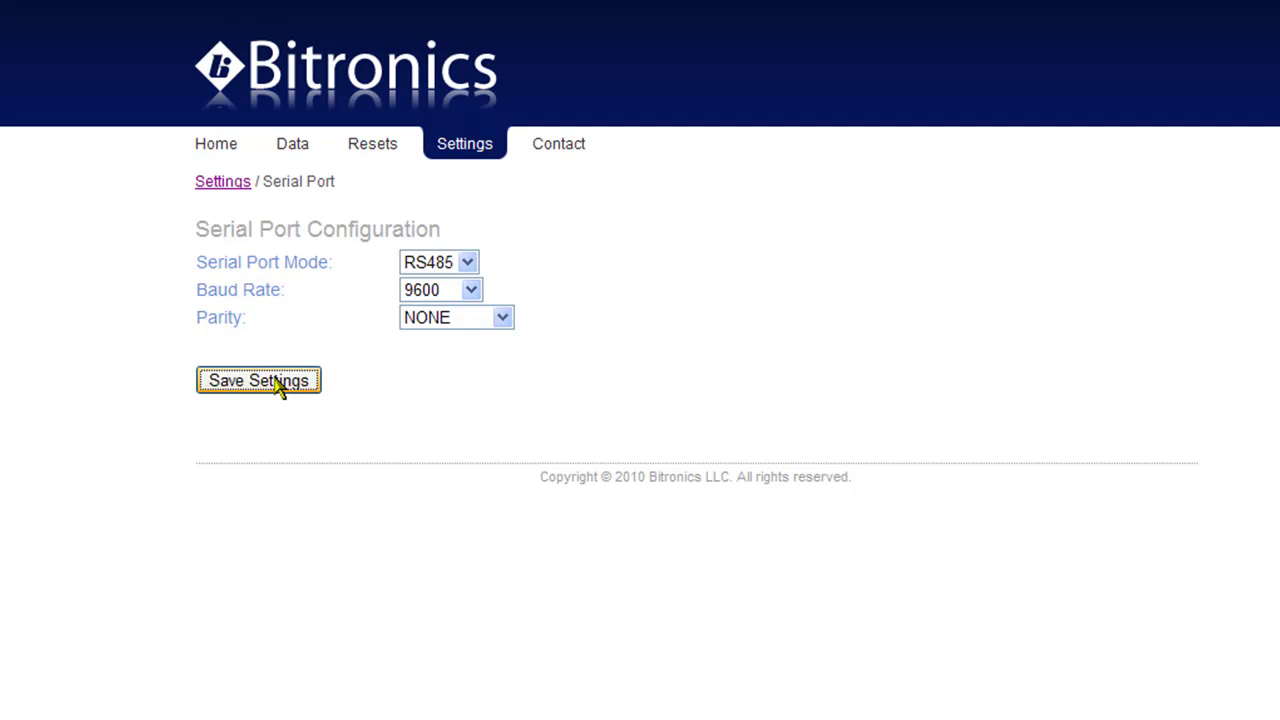
Configure the protocol as DNP3 and, for session 1, set IED (Source) to 12 and Master (Destination) to 1
left_click(229, 340)
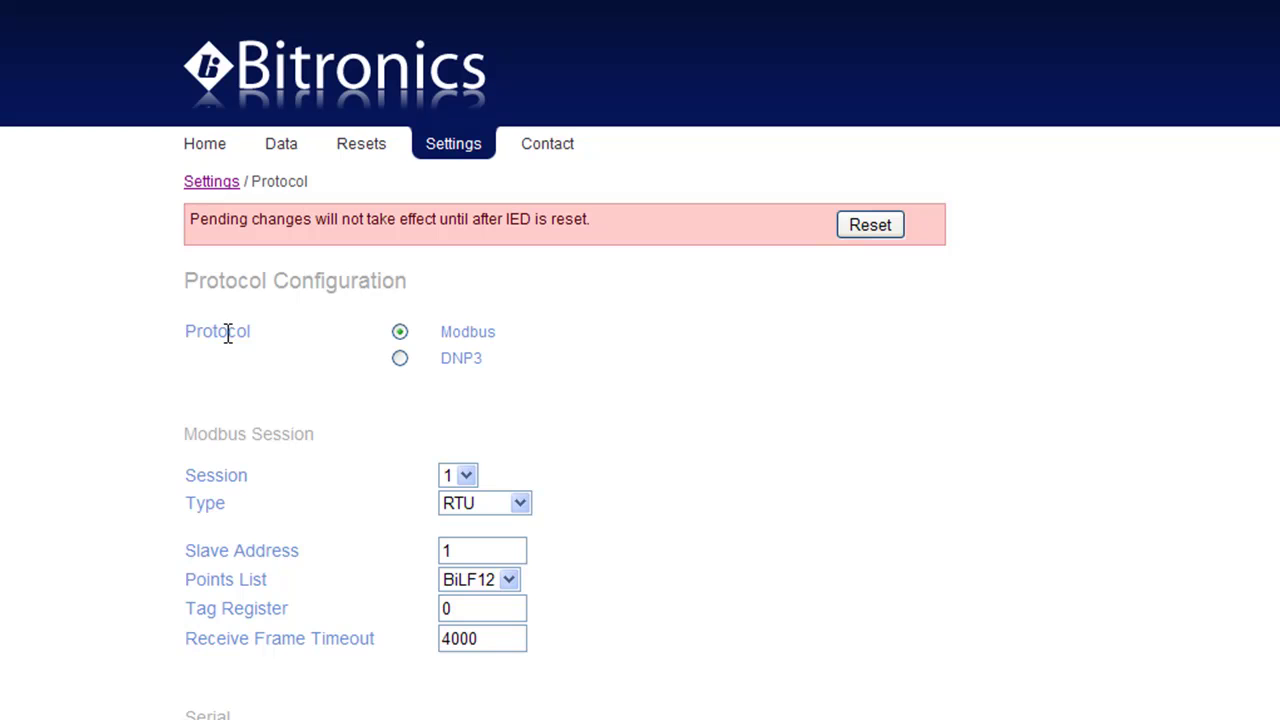
left_click(400, 359)
left_click(465, 476)
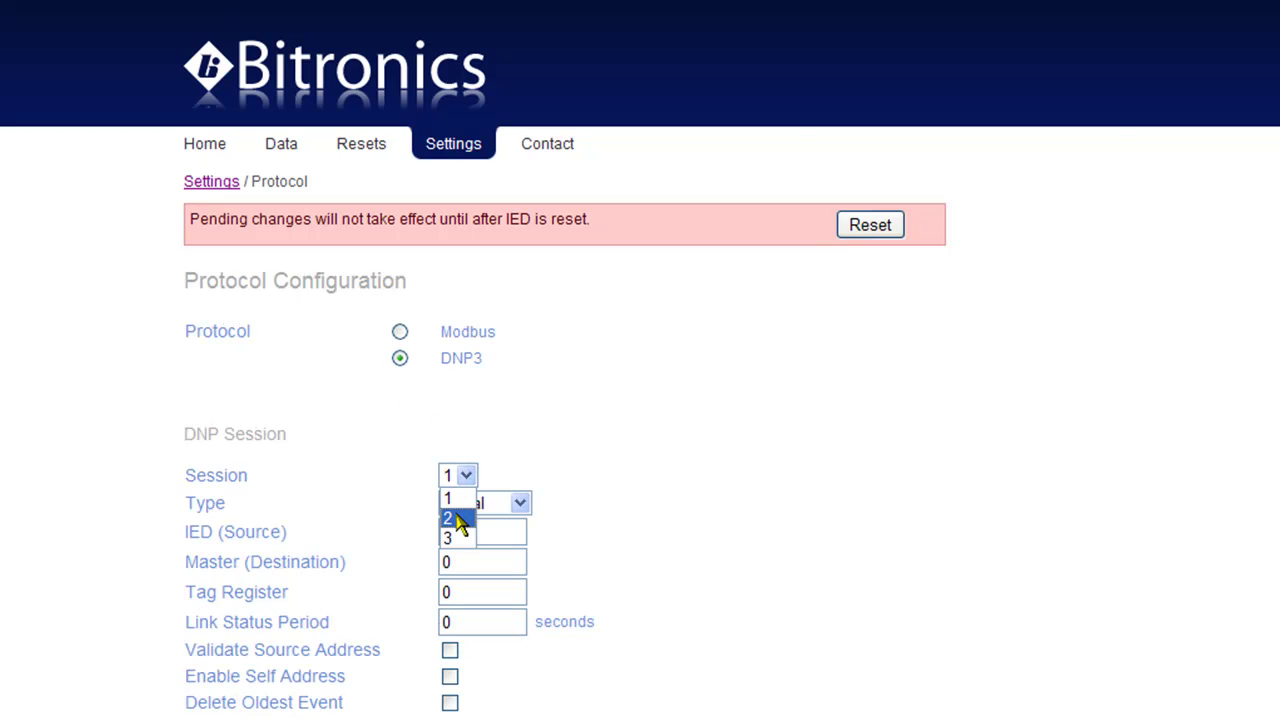
left_click(452, 497)
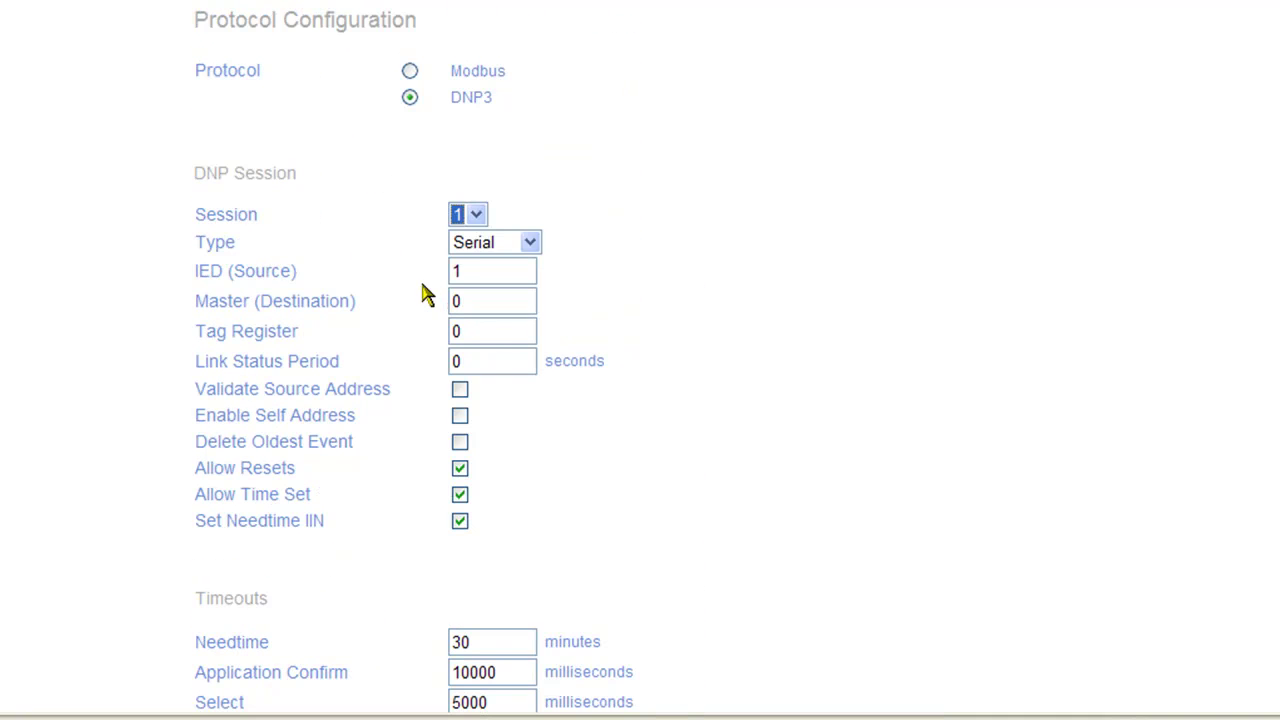
double_click(477, 271)
type("12")
double_click(466, 300)
type("1")
key("Return")
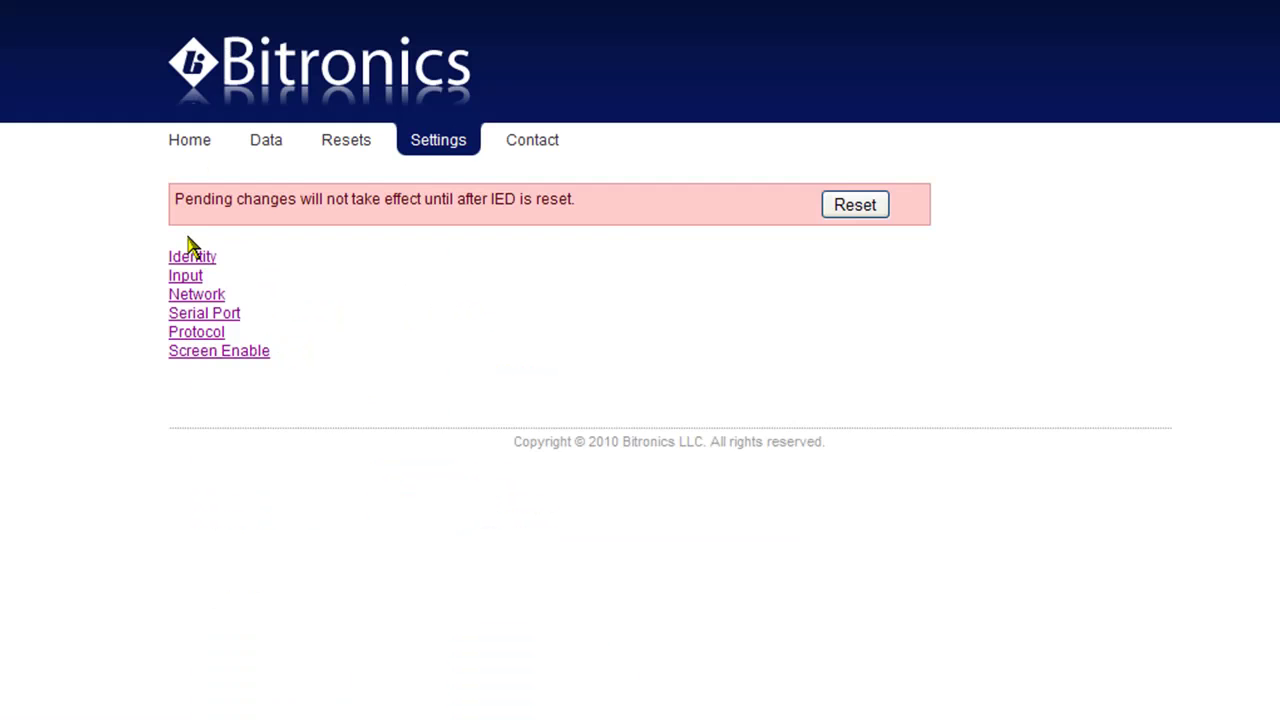
Disable the Volts AN,BN,CN, VAs Total · Power Factor, Frequency and Demand Amps A,B,C display screens, and reset the IED to apply the pending changes
left_click(205, 350)
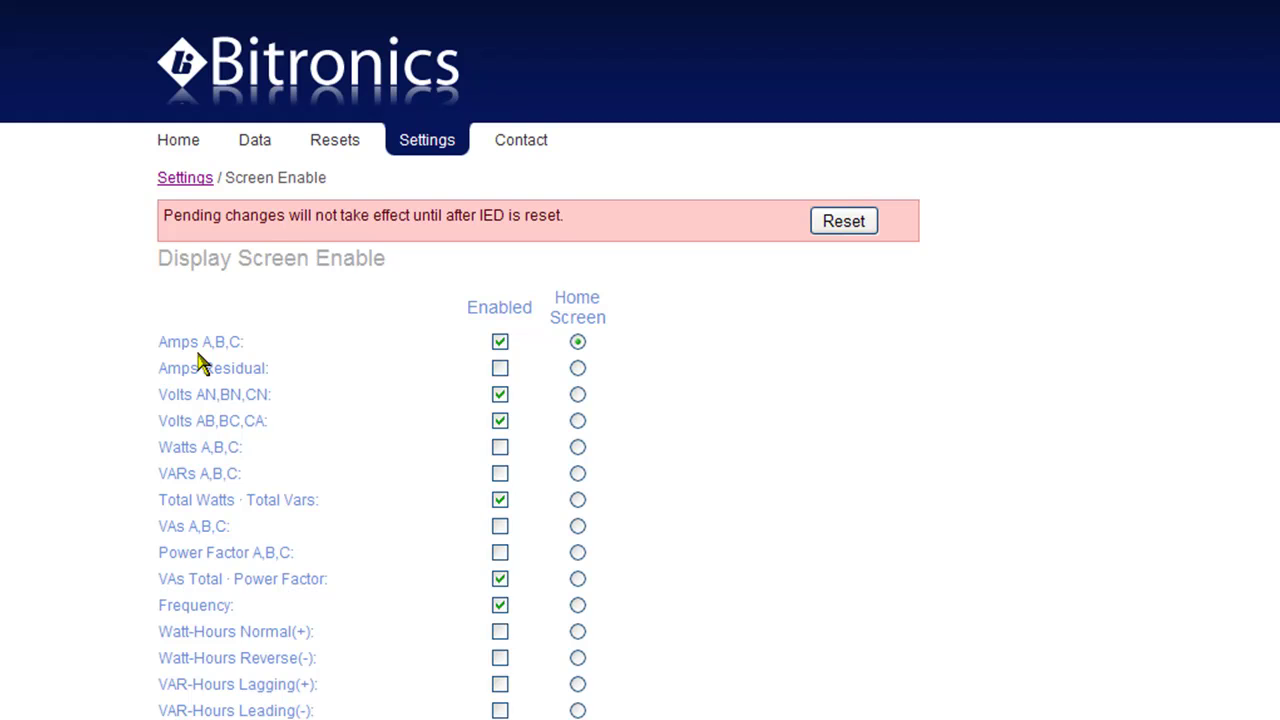
left_click(501, 398)
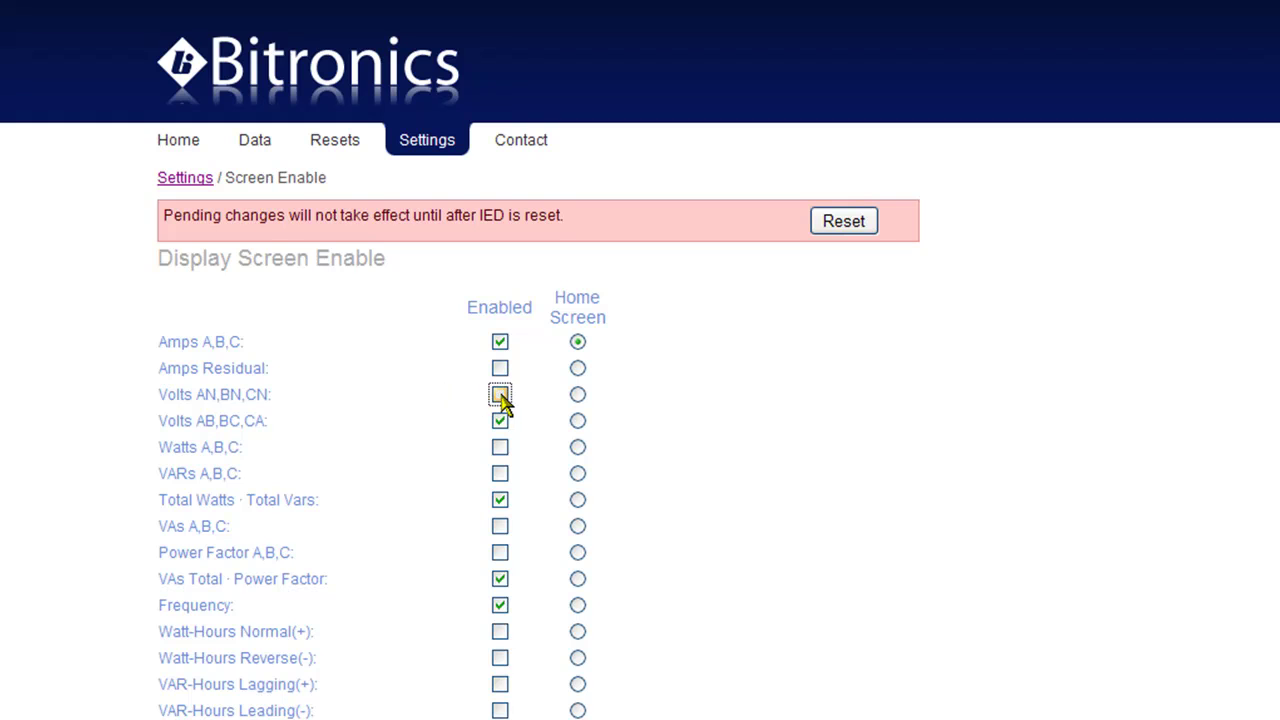
left_click(502, 582)
left_click(503, 606)
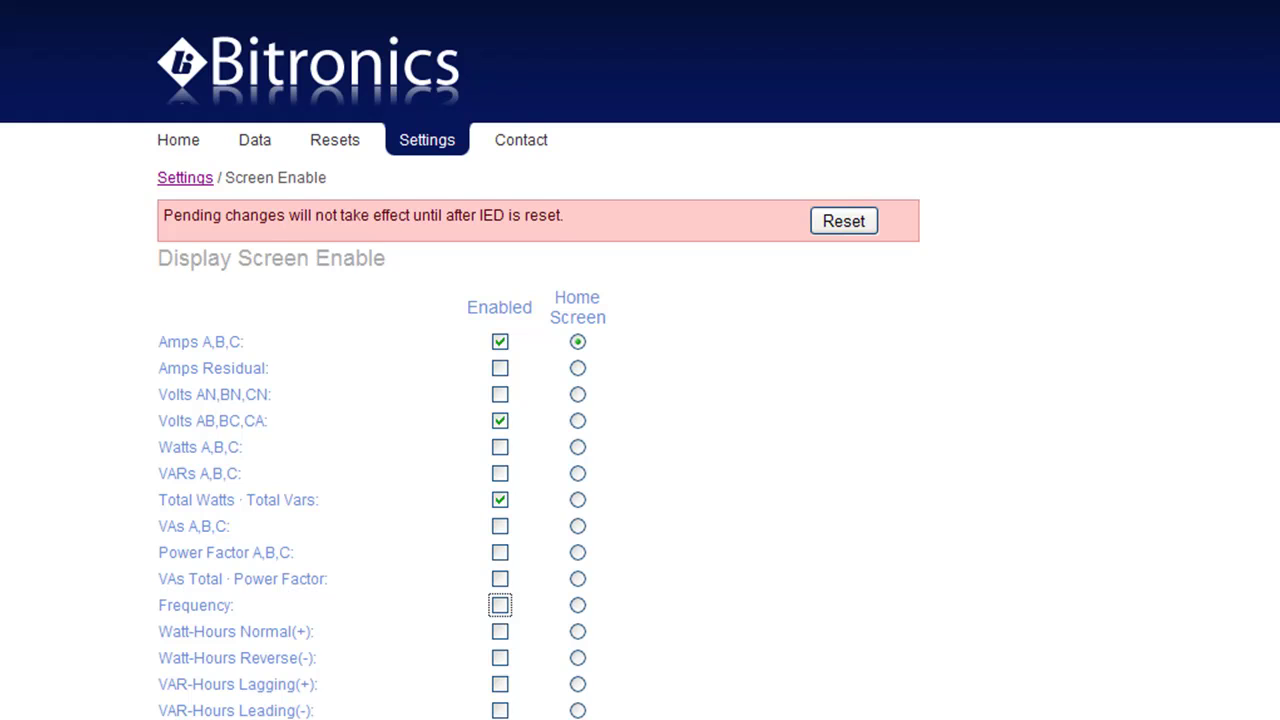
scroll(640, 400, "down", 7)
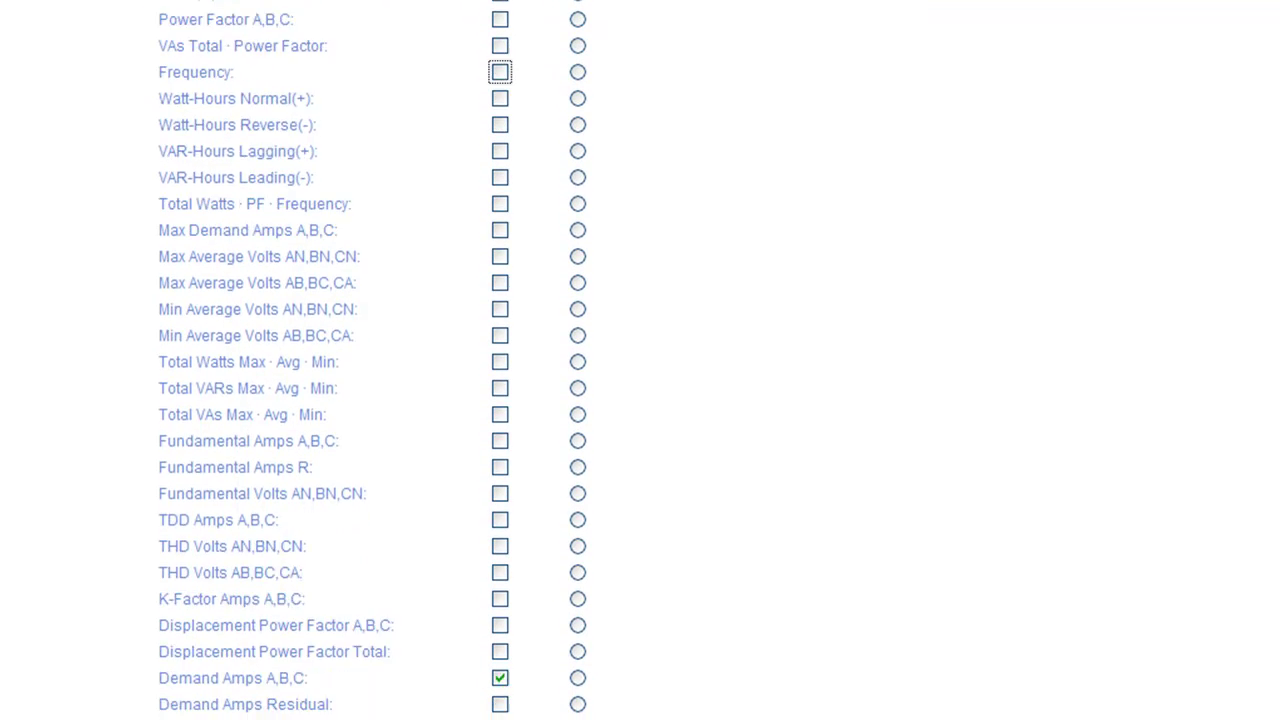
scroll(373, 360, "down", 1)
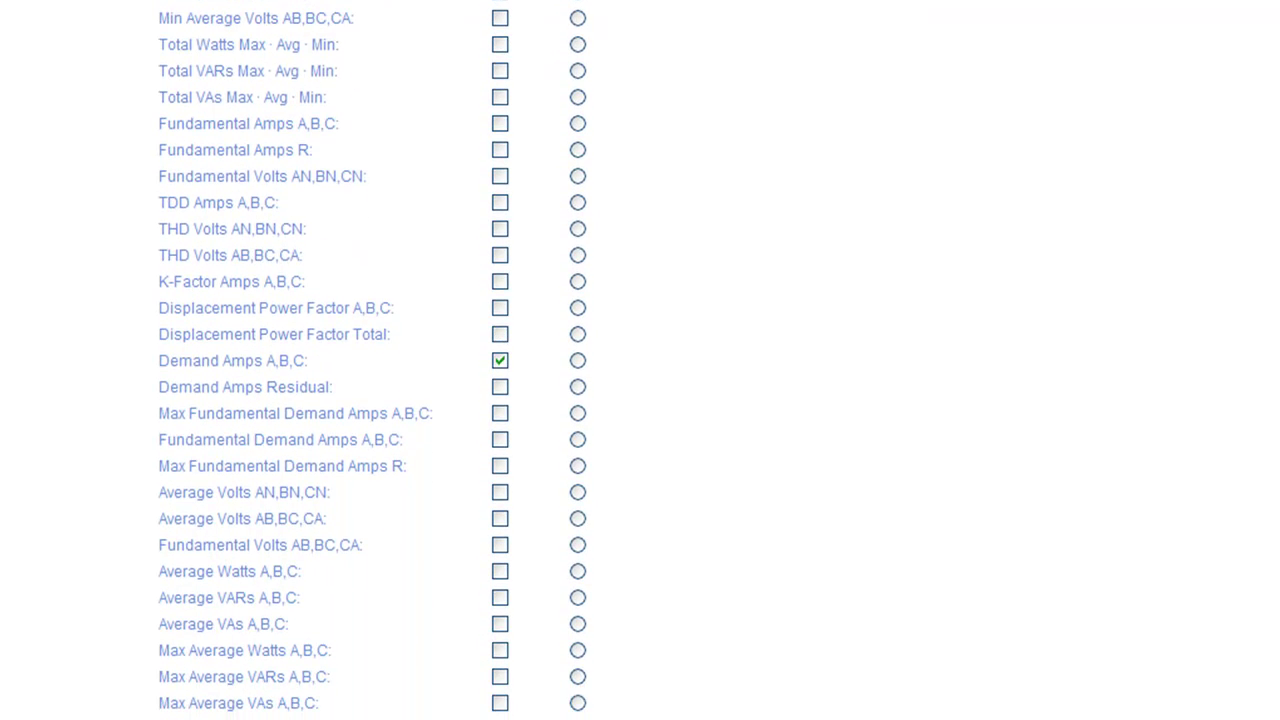
left_click(500, 362)
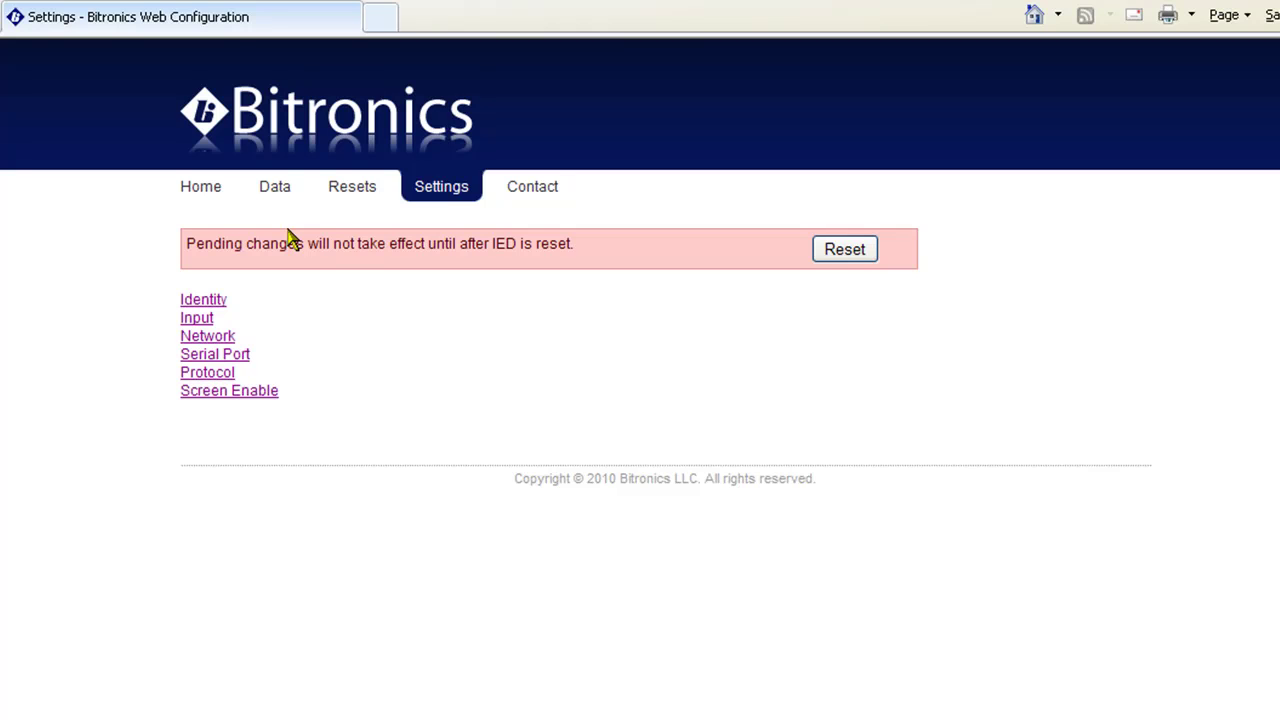
left_click(845, 256)
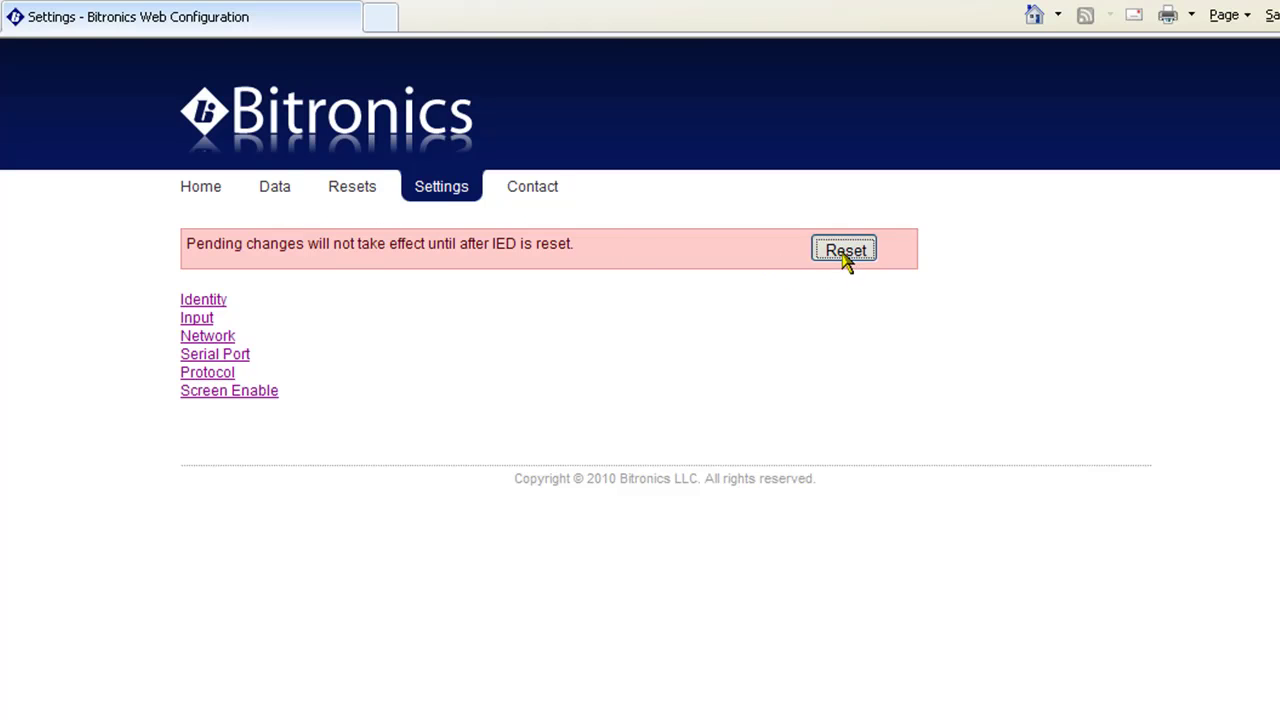